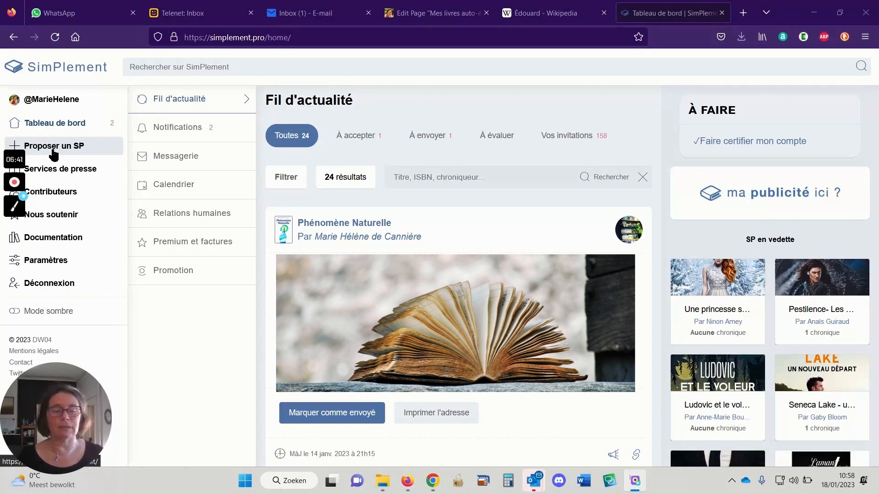
click(54, 151)
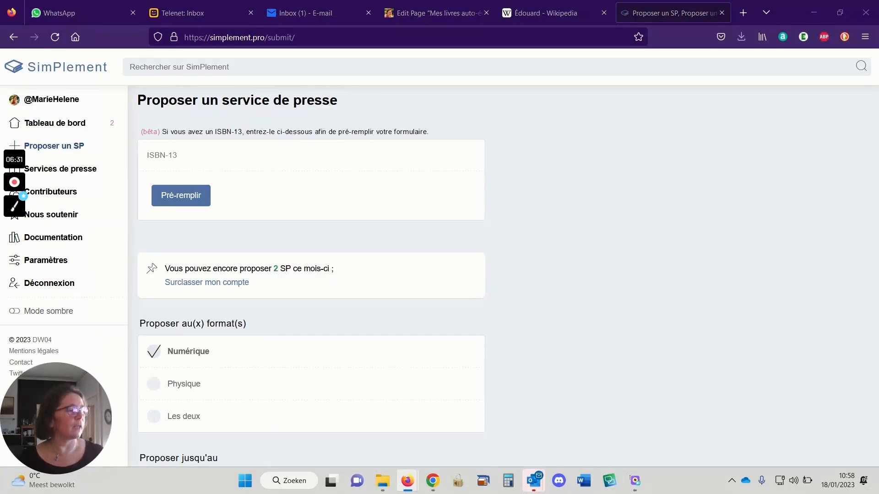
click(198, 166)
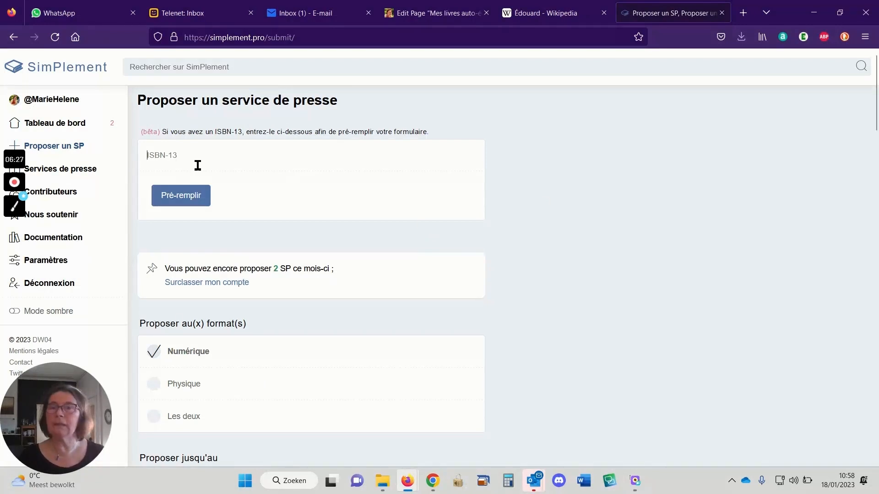
click(198, 165)
click(190, 168)
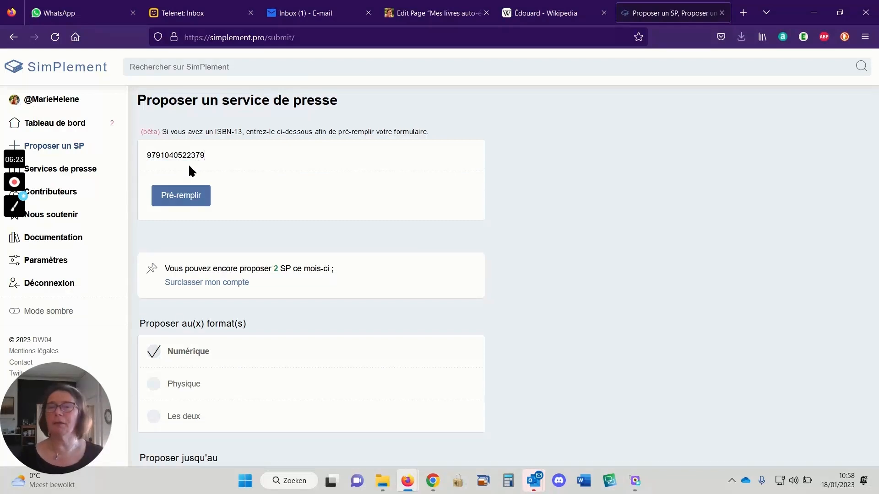
click(194, 202)
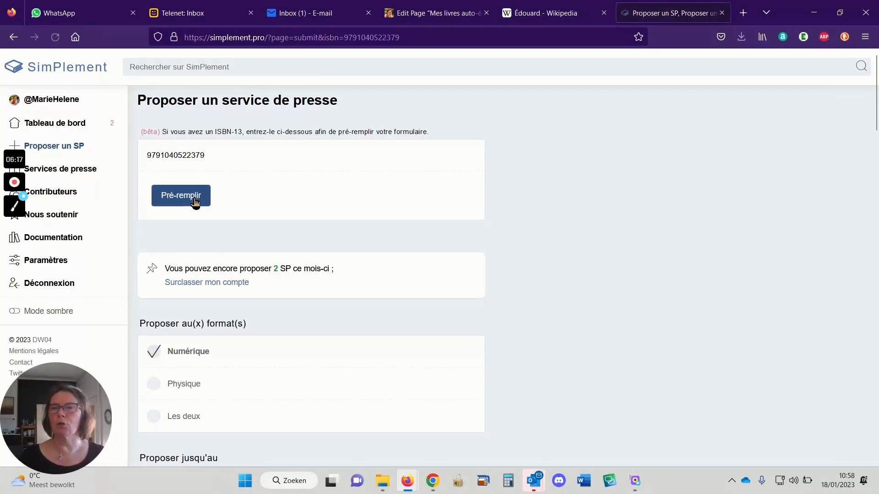
Set the "Proposer jusqu'au" end date of the proposal to 31 Décembre 2025
scroll(278, 182, down, 3)
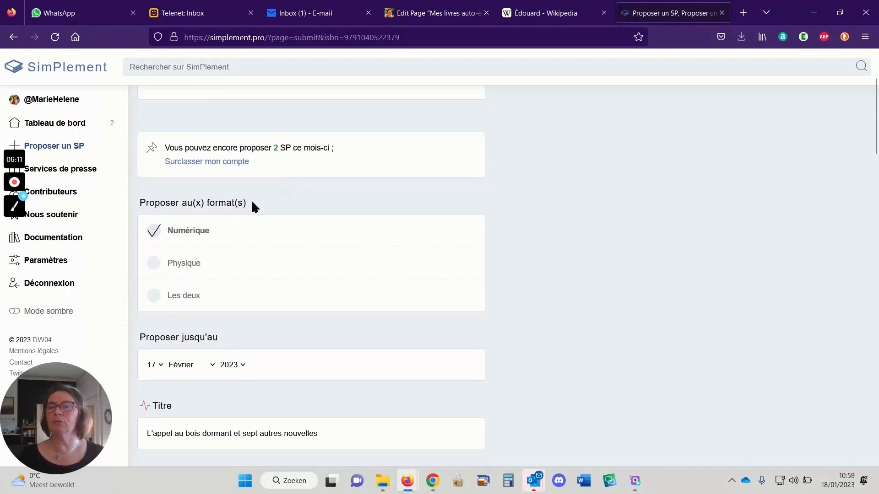
scroll(288, 157, up, 2)
scroll(289, 156, down, 2)
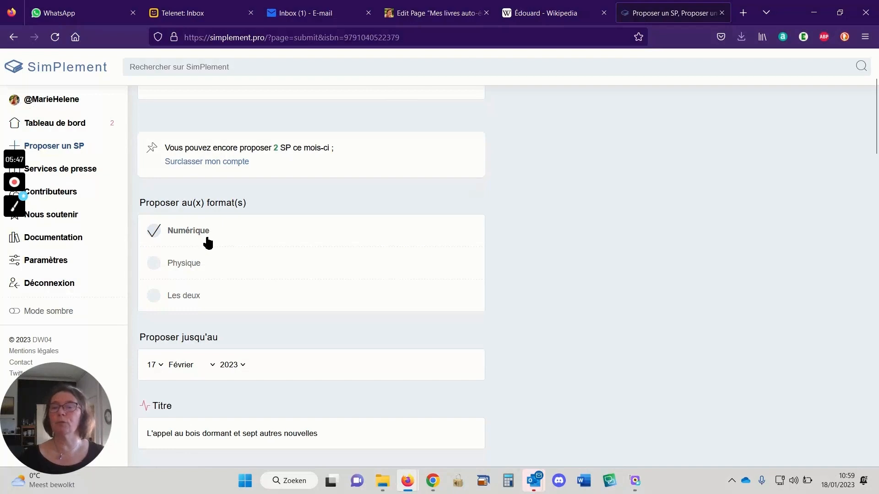
scroll(215, 234, down, 1)
scroll(226, 216, down, 2)
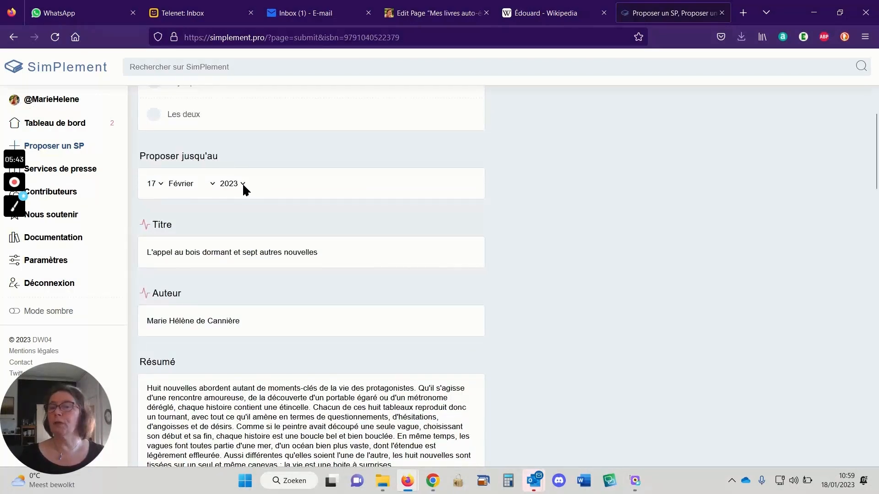
click(242, 184)
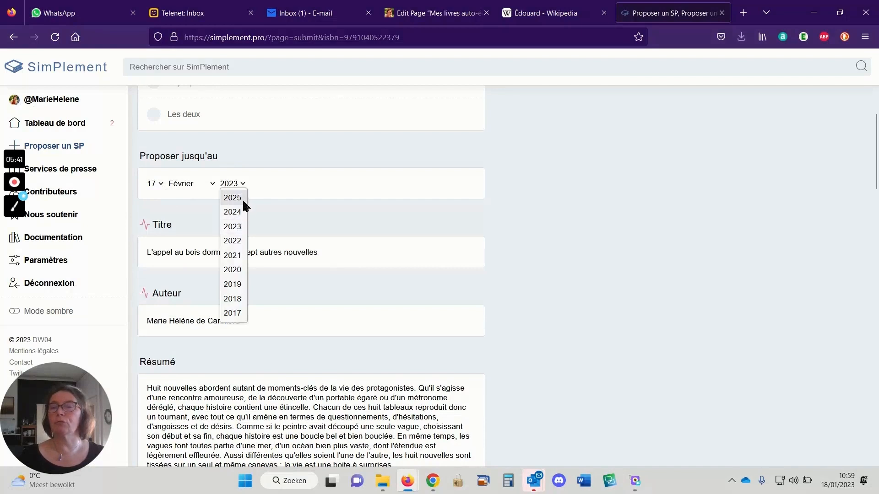
click(245, 201)
click(210, 193)
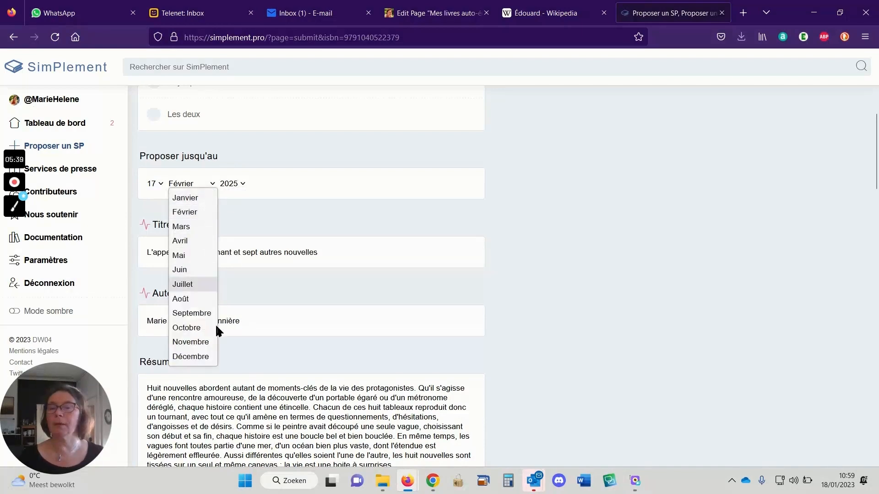
click(205, 354)
click(157, 183)
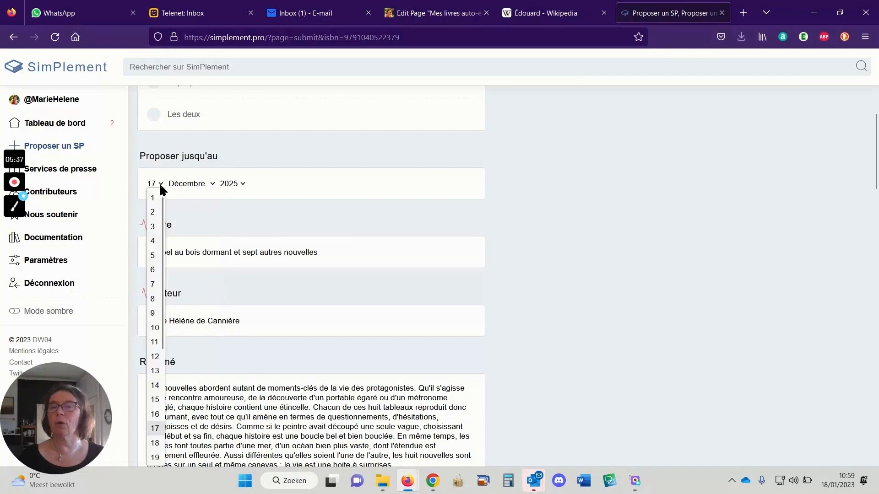
drag(161, 267, 172, 419)
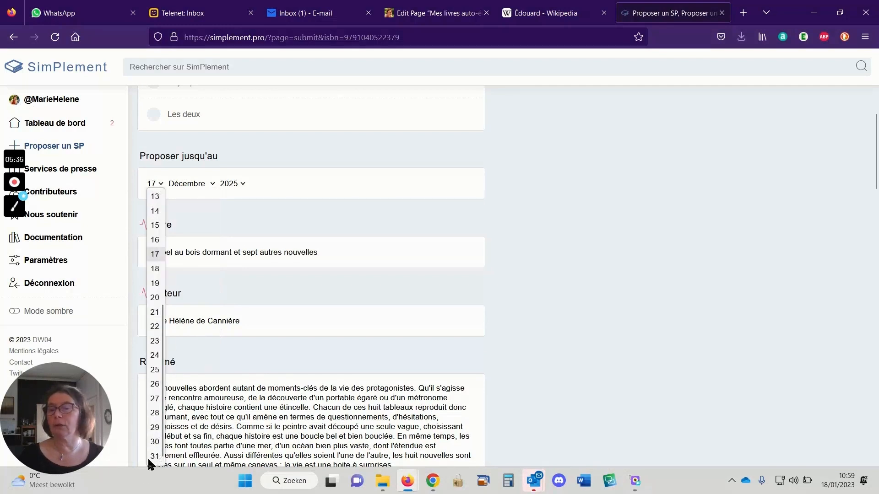
click(156, 457)
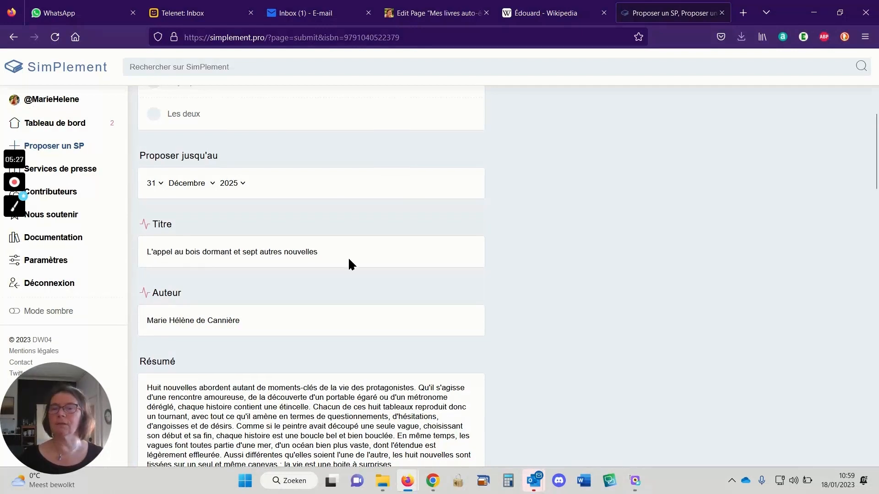
Replace the whole Résumé with the longer text beginning "Cueillies au fil de la vie ordinaire de personnages attachants d'humanité"
scroll(349, 259, down, 3)
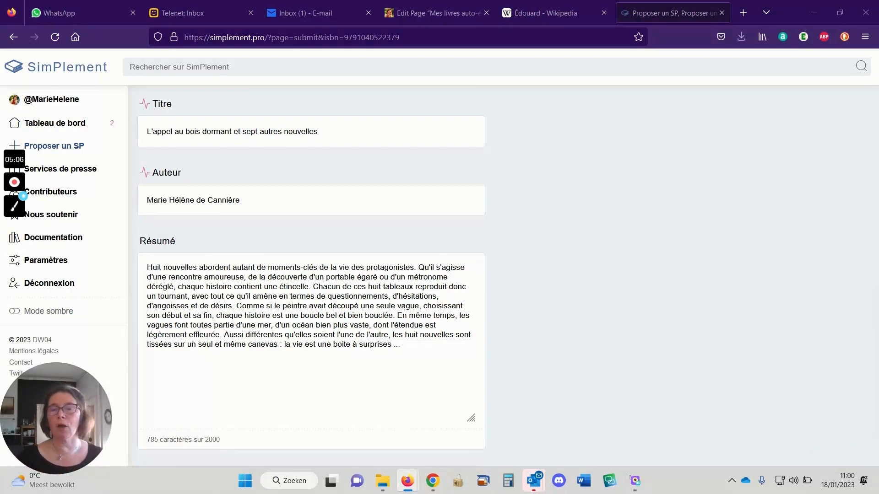
drag(418, 361, 149, 280)
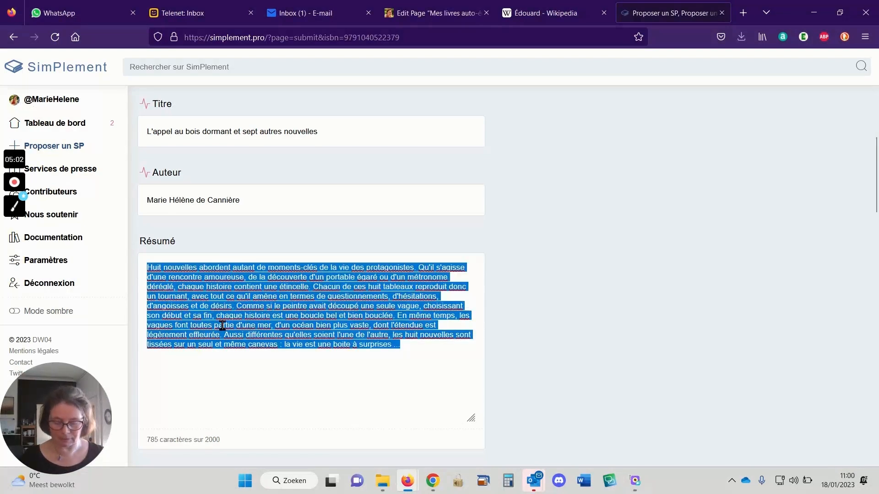
text(Cueillies au fil de la vie ordinaire de personnages attachants d’humanité, mes nouvelles-étincelles s’articulent autour de la recherche identitaire à un tournant décisif de leurs protagonistes. Huit nouvelles abordent donc autant de moments-clés de la vie des protagonistes. Qu’il s’agisse d’une rencontre amoureuse, de la découverte d’un portable égaré ou d’un métronome déréglé, chaque histoire contient une étincelle. Chacun de ces huit tableaux vivants reproduit donc un tournant, avec tout ce qu’il amène en termes de questionnements, d’hésitations, d’angoisses et de désirs. Comme si le peintre avait découpé une seule vague, choisissant son début et sa fin, chaque histoire est une boucle bel et bien bouclée. En même temps, les vagues font toutes partie d’une mer, d’un océan bien plus vaste, dont l’étendue est légèrement effleurée. Aussi différentes qu’elles soient l’une de l’autre, les huit nouvelles sont tissées sur un seul et même canevas : la vie est une boite à surprises …)
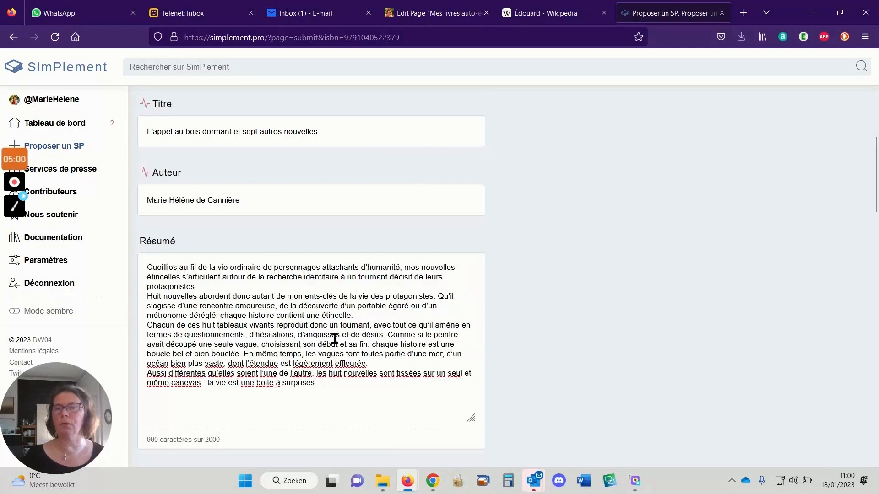
Review the pre-filled release date, ISBN-13, BNF notice link, page count, word count and audience fields
scroll(331, 336, down, 3)
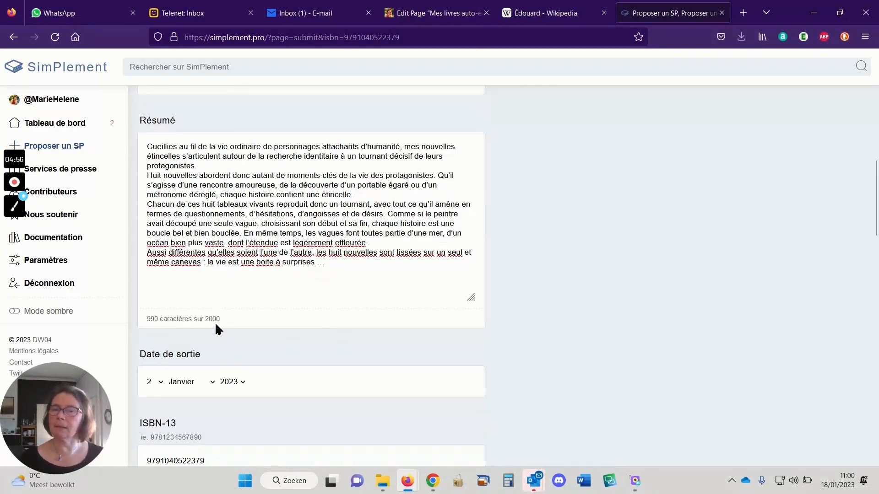
scroll(284, 289, down, 1)
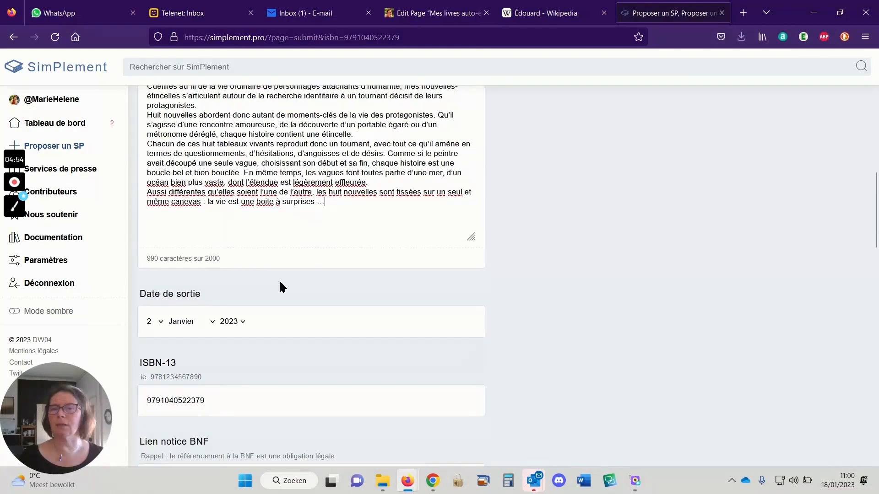
scroll(281, 287, down, 1)
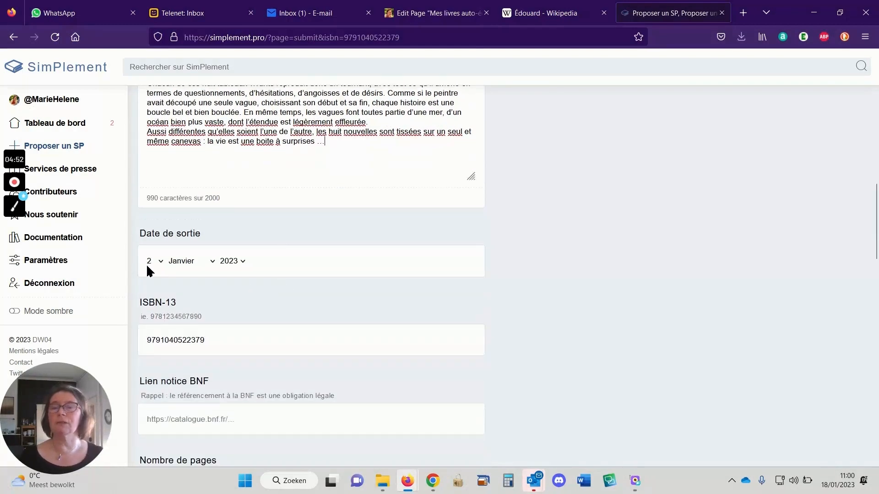
scroll(251, 271, down, 2)
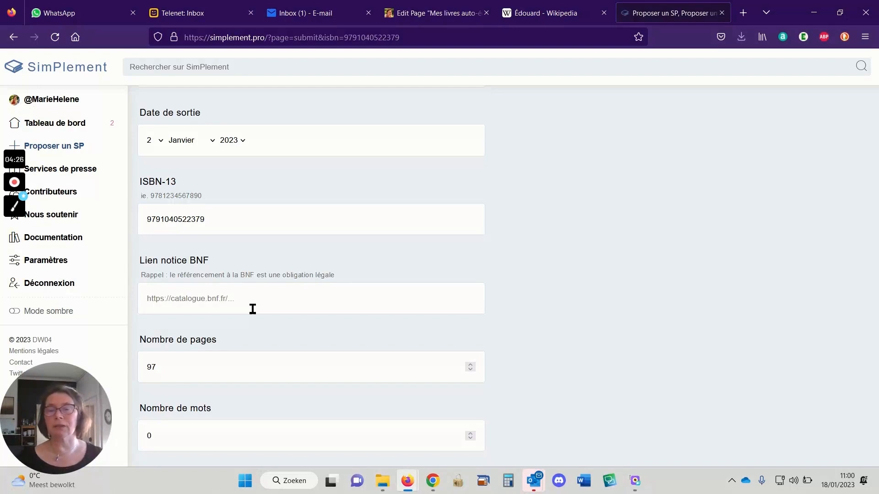
scroll(253, 309, down, 1)
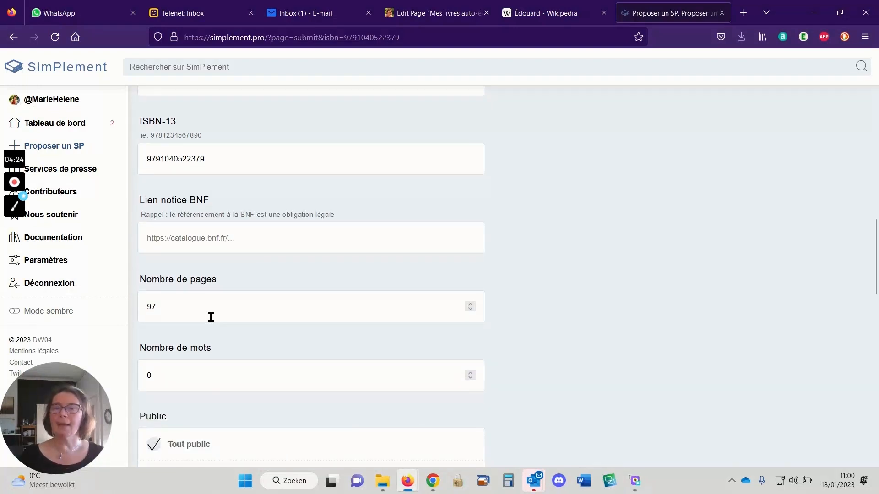
scroll(214, 315, down, 1)
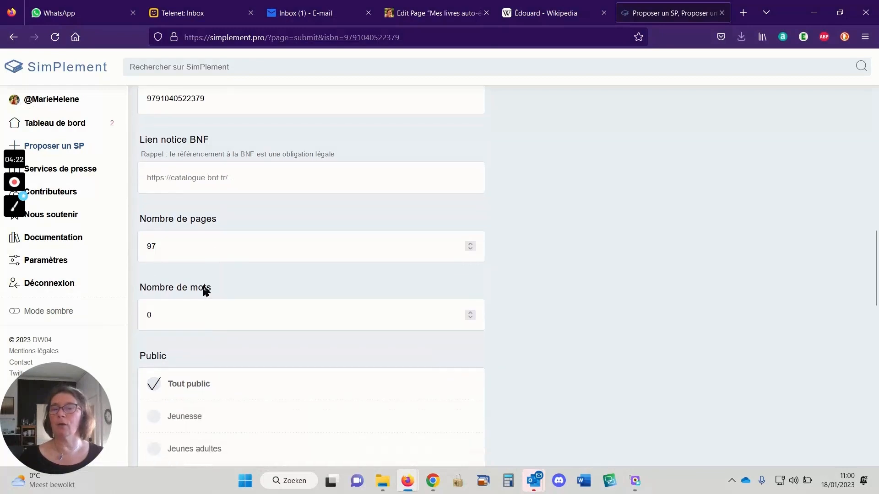
scroll(231, 275, down, 3)
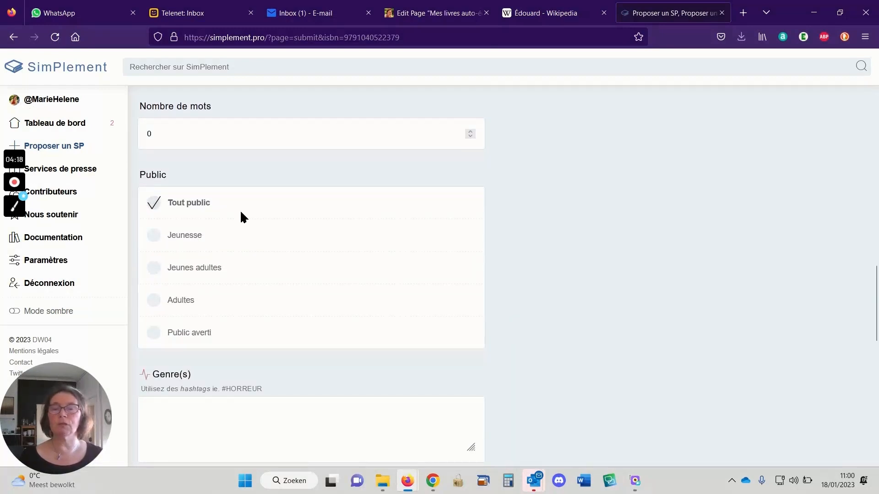
scroll(241, 213, down, 3)
scroll(246, 217, down, 1)
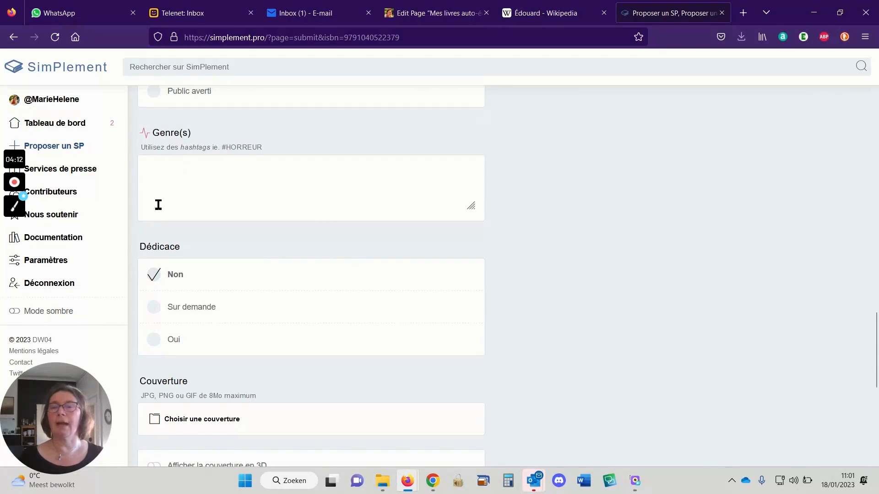
Enter the suggested hashtags #NOUVELLES and #DÉVELOPPEMENTPERSONNEL as genres of the book
click(172, 186)
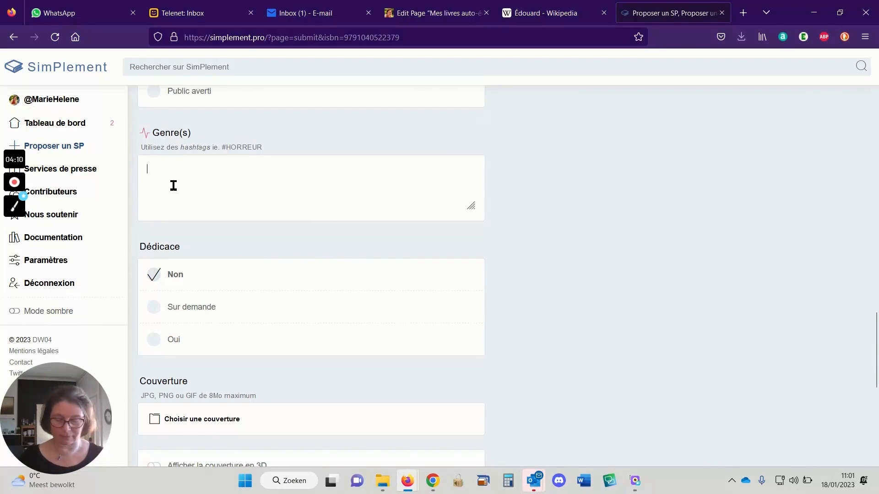
text(#)
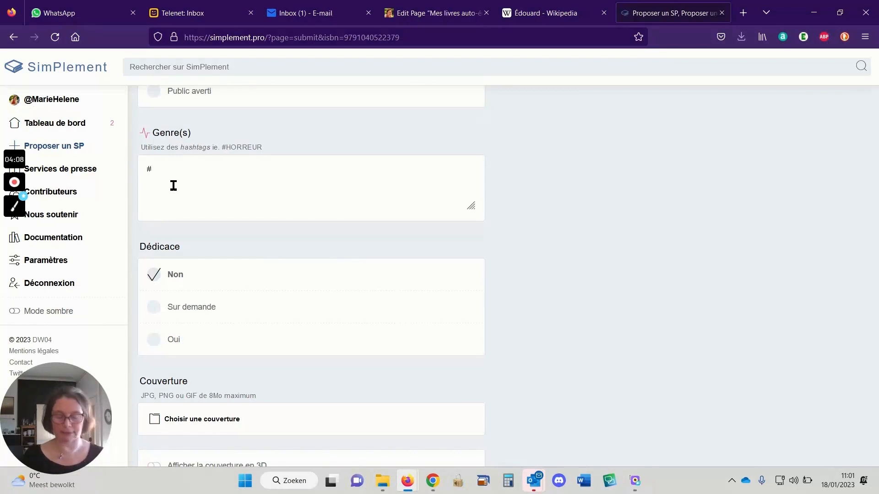
text(nouvelles)
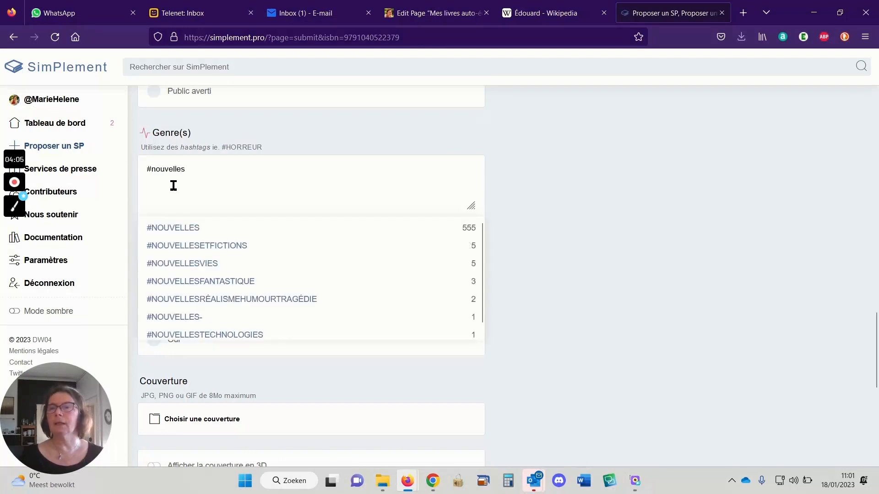
click(183, 228)
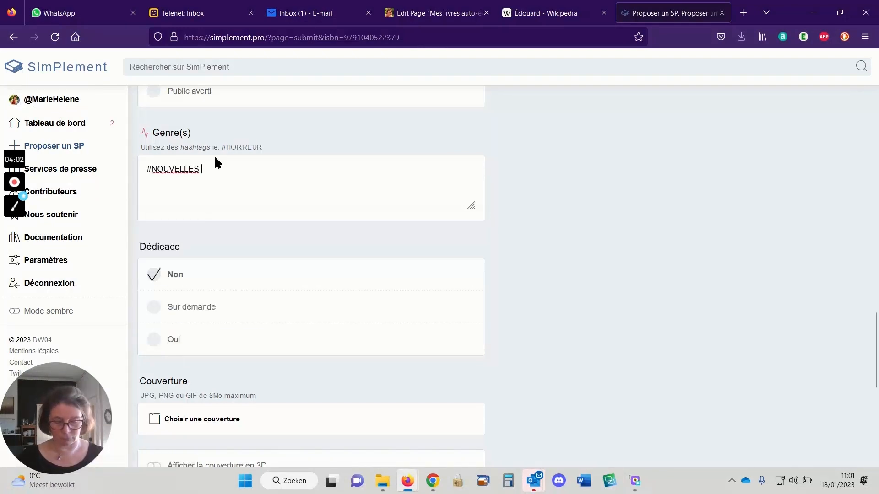
text(#developp)
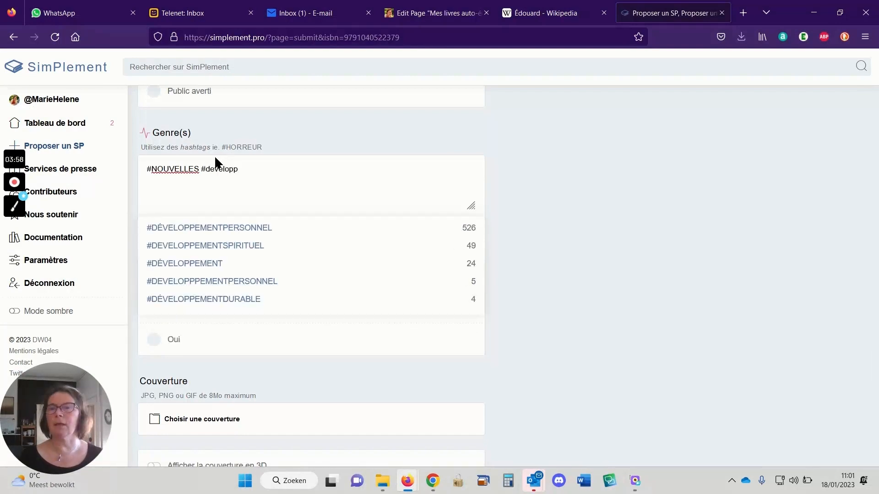
click(230, 228)
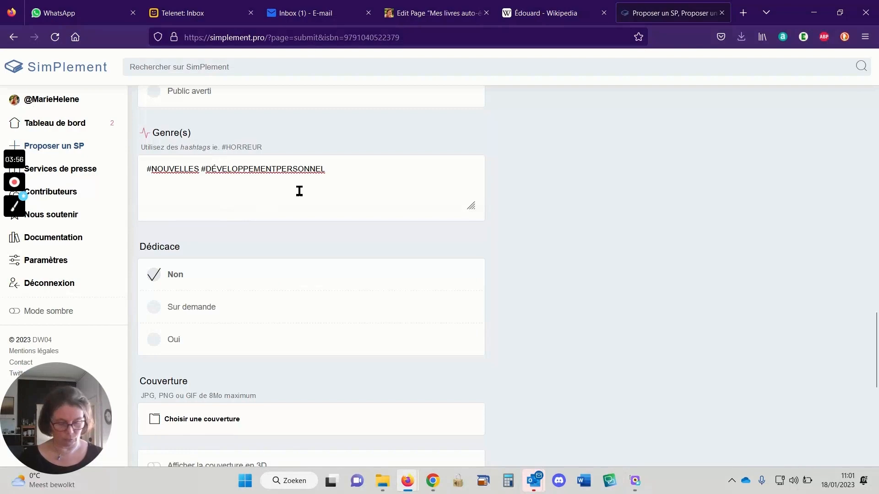
Try "recherche" as a third genre hashtag, and replace it with the suggested #FEELGOOD
text(#recher)
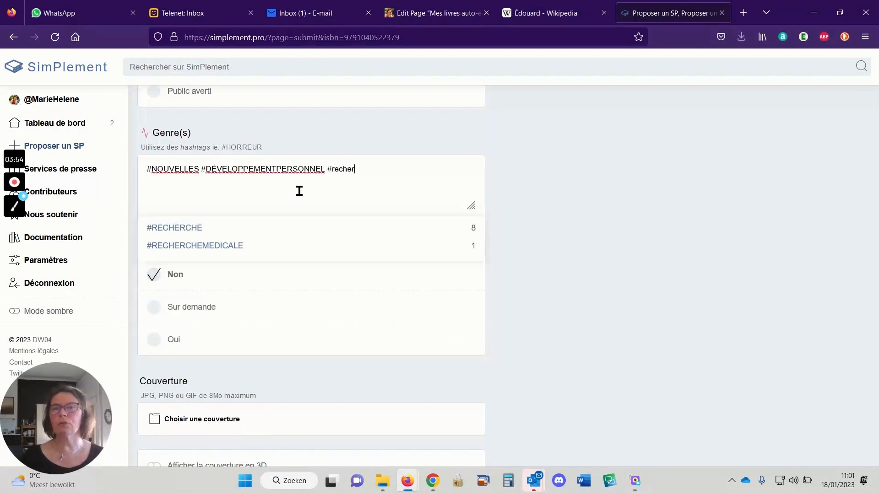
text(che)
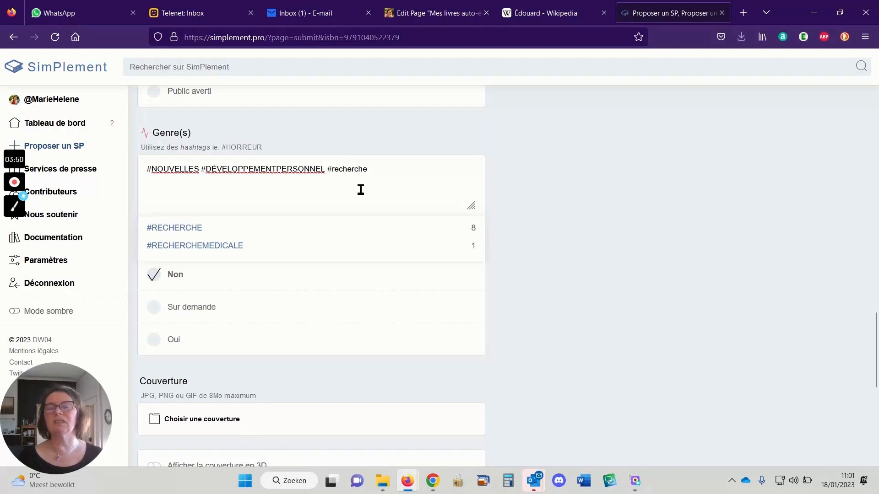
drag(331, 171, 381, 181)
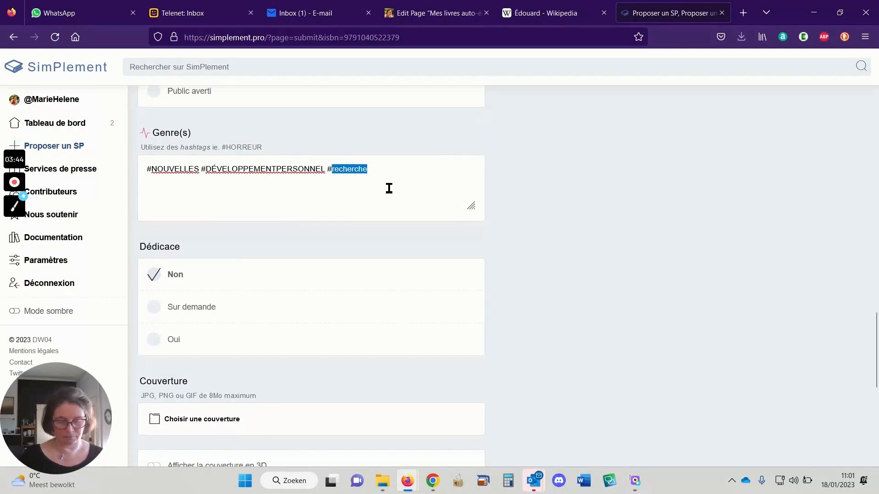
text(feel)
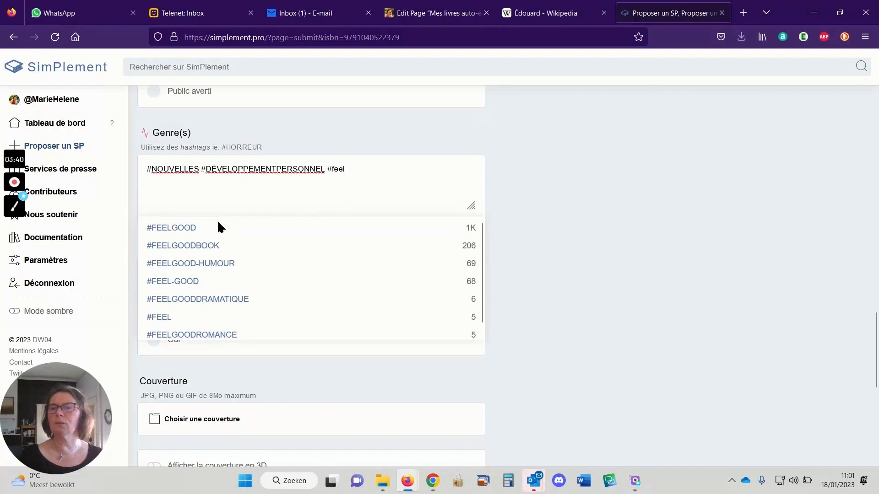
click(195, 229)
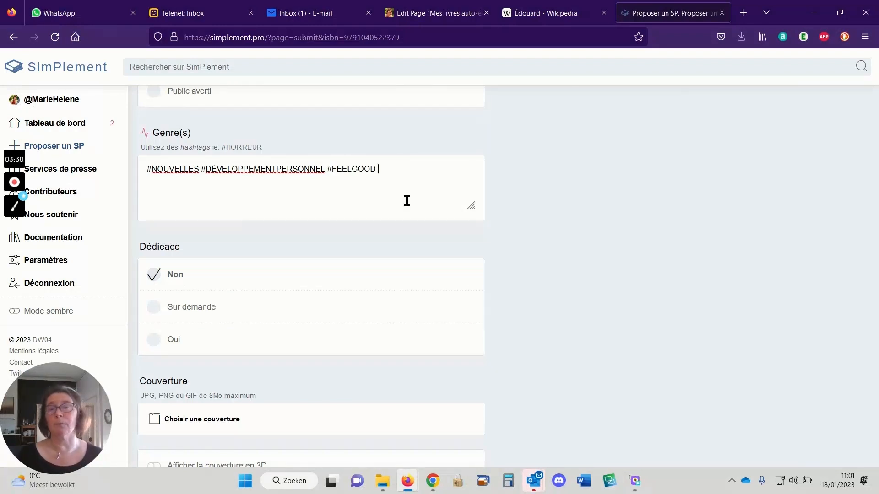
scroll(369, 208, down, 2)
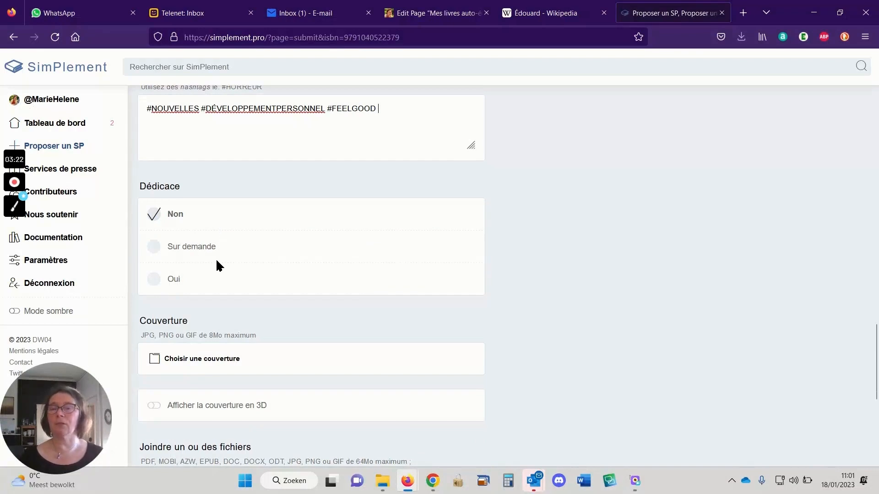
Upload Librinova_l-appel-au-bois-dormant-et-sept-autres-nouvelles(1).jpg from the Downloads folder as the book's cover
scroll(223, 255, down, 2)
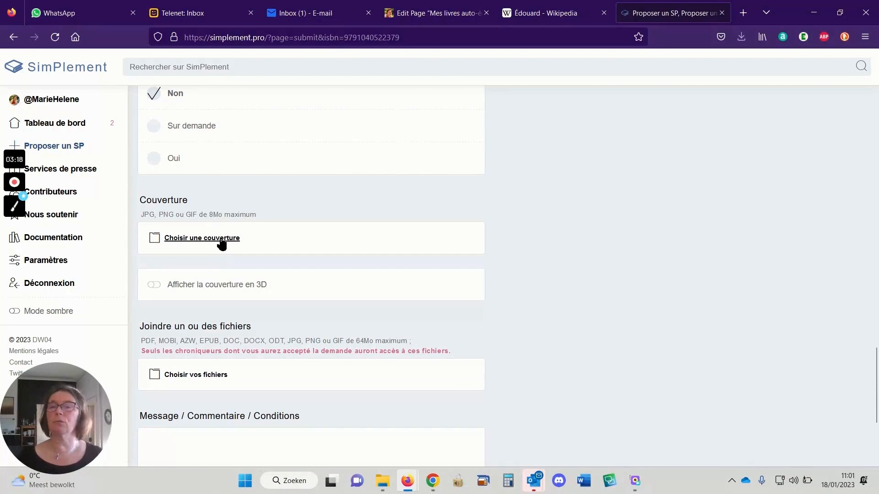
click(216, 237)
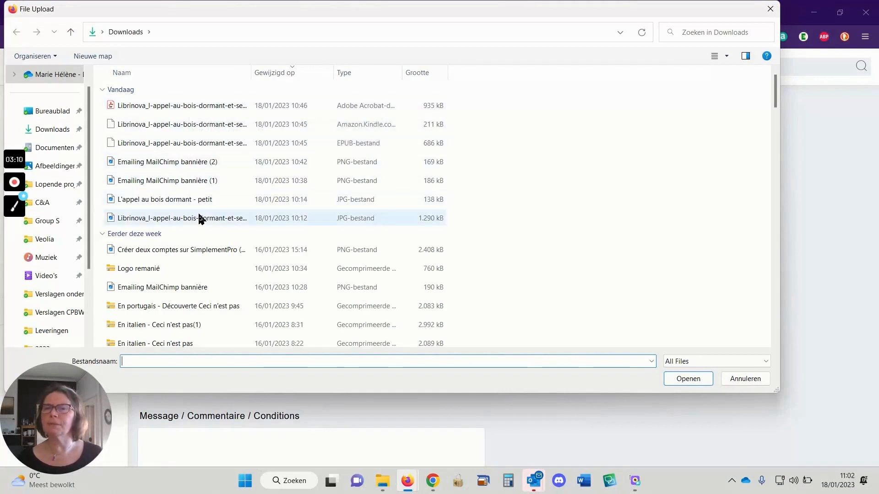
double_click(199, 215)
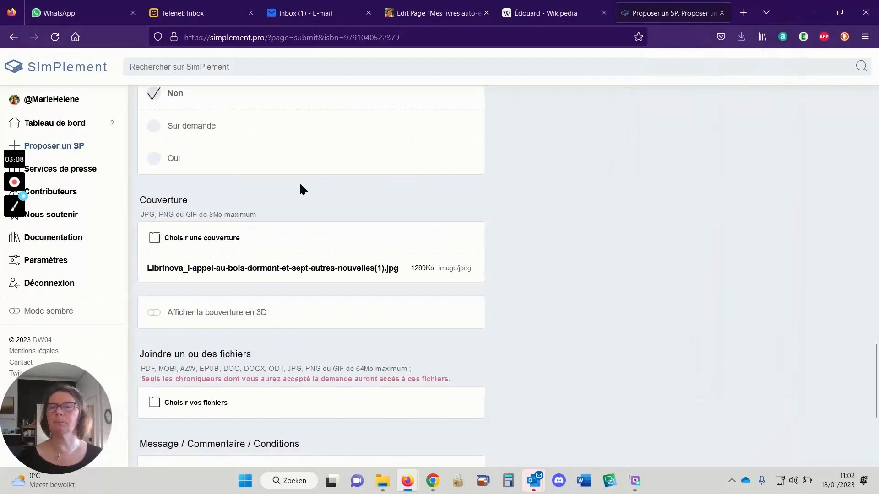
Attach Librinova_l-appel-au-bois-dormant-et-sept-autres-nouvelles-2.pdf and the (1).mobi and (1).epub versions of the book for the reviewers
scroll(300, 189, down, 3)
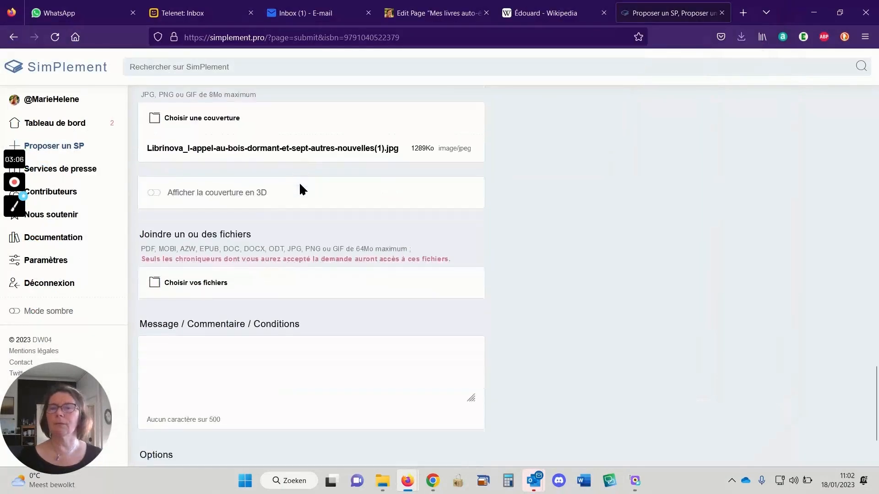
scroll(302, 189, down, 1)
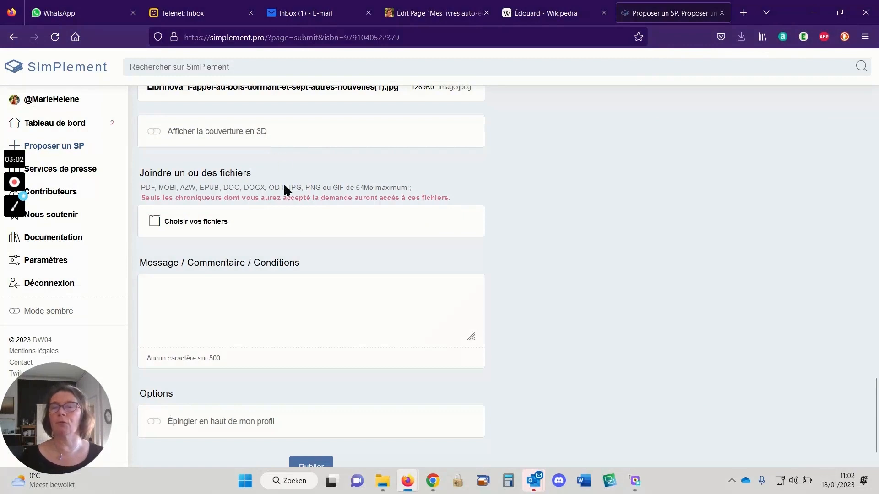
click(210, 224)
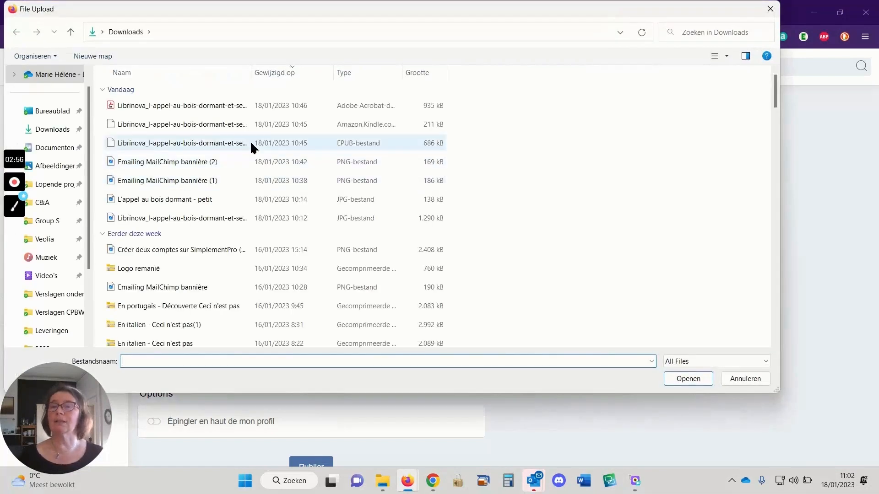
click(238, 109)
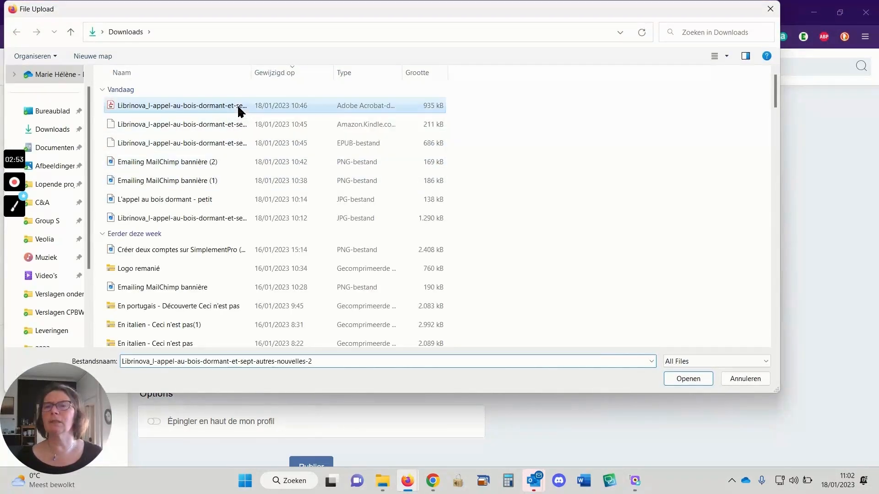
ctrl+click(227, 142)
ctrl+click(224, 127)
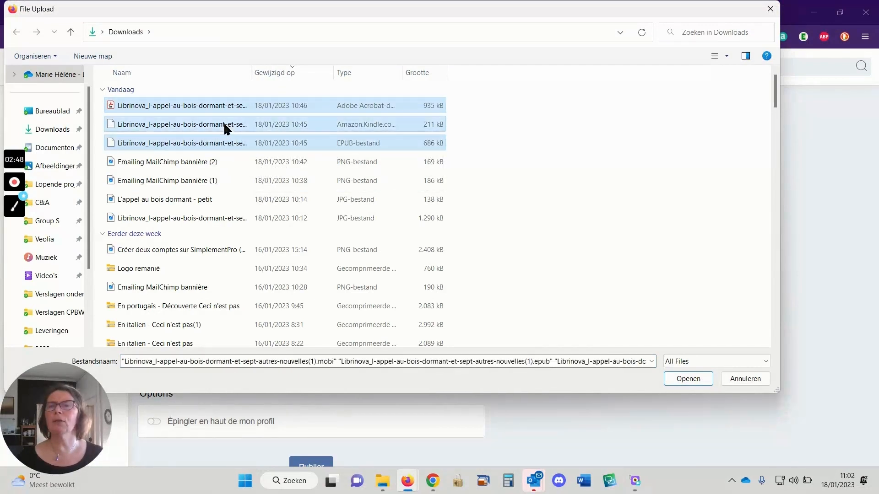
click(692, 382)
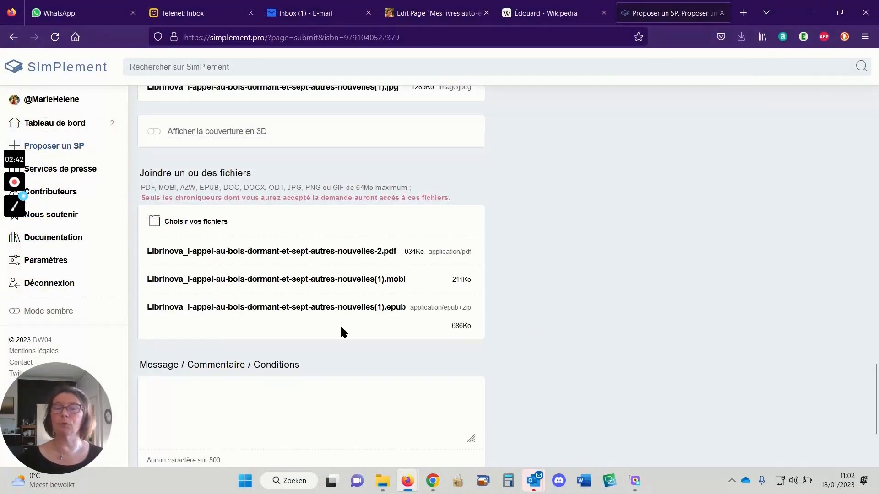
Enter "Merci de partager vos chroniques sur Babelio et Amazon, et toute autre plateforme de votre choix." as the press service's message
scroll(335, 317, down, 1)
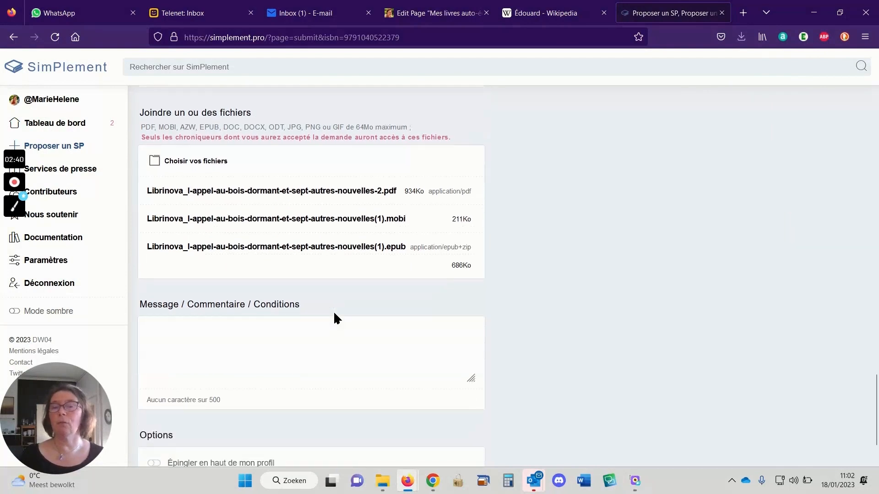
scroll(335, 317, down, 1)
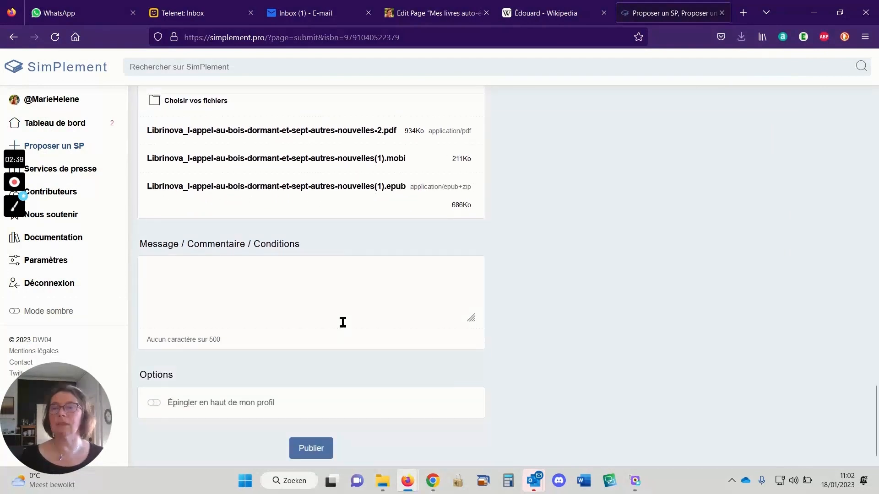
click(220, 285)
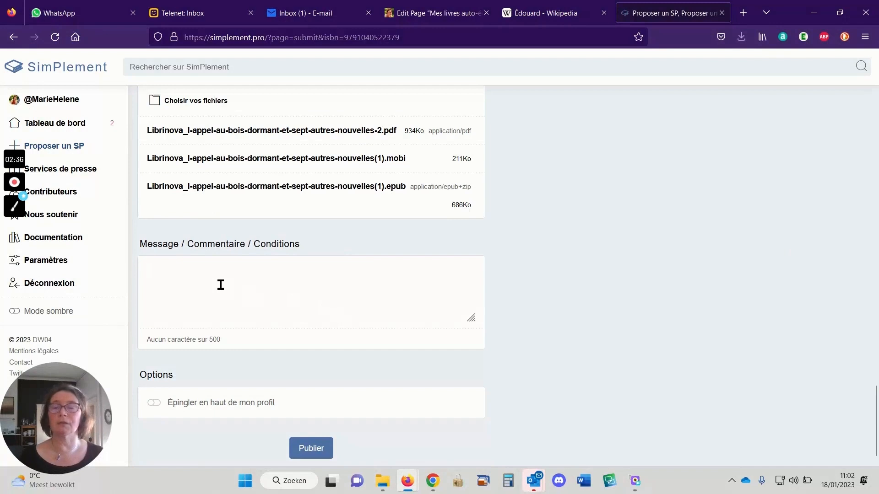
text(M)
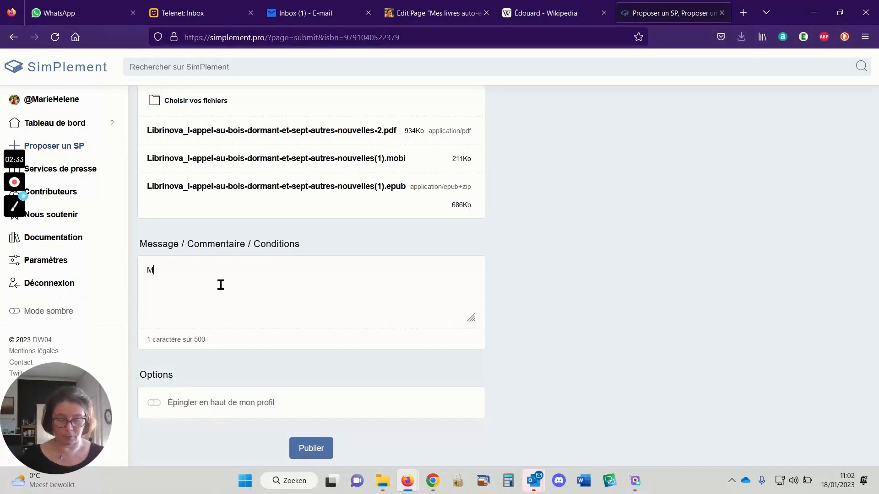
text(erci de partag)
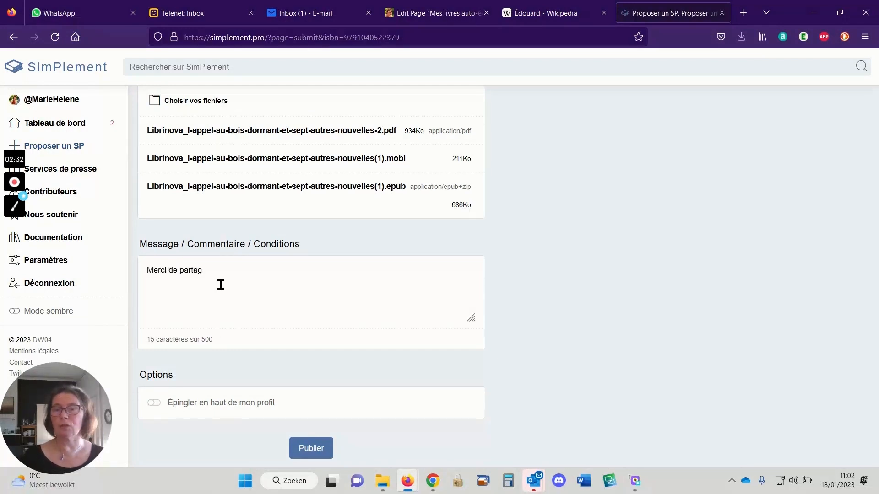
text(er vos chroni)
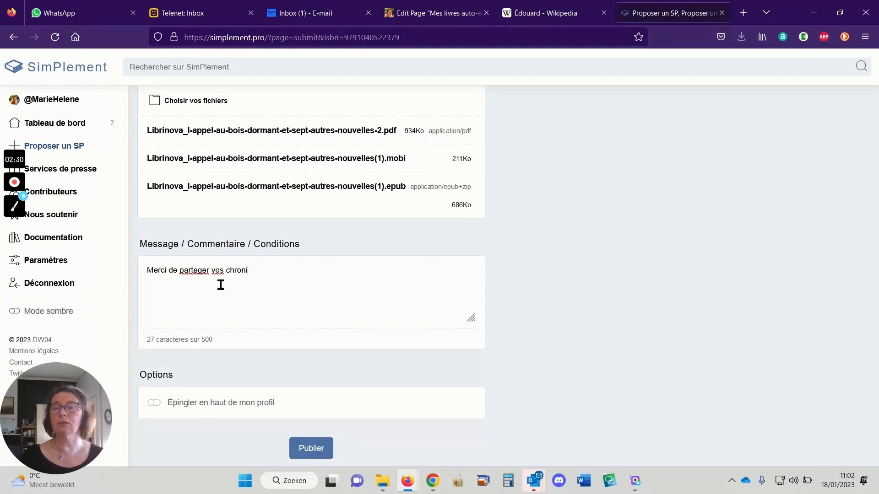
text(ques sur Babe)
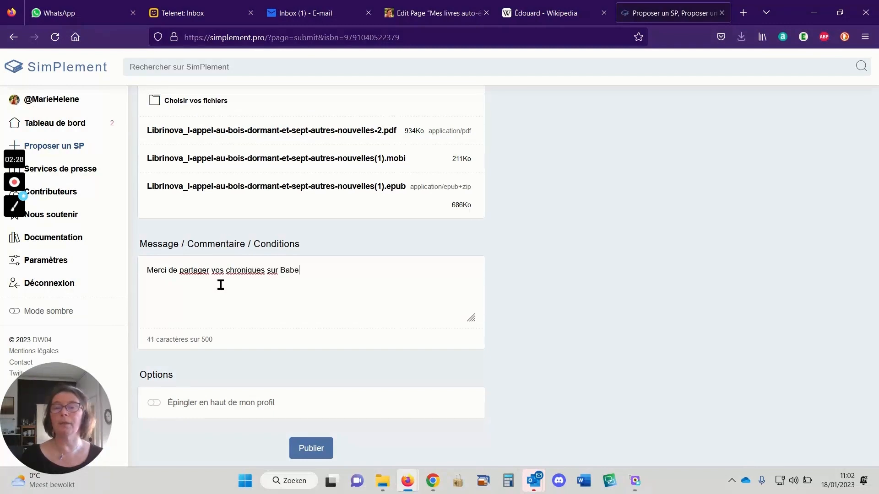
text(lio et Amazo)
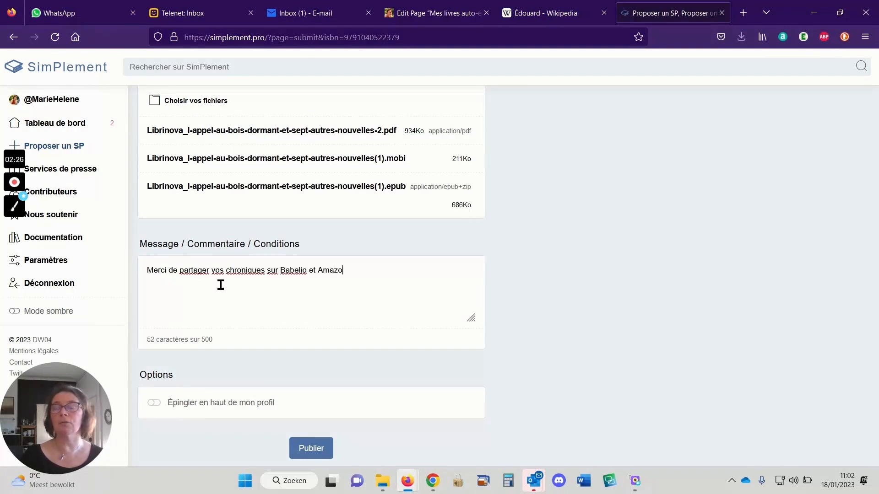
text(n, et toute)
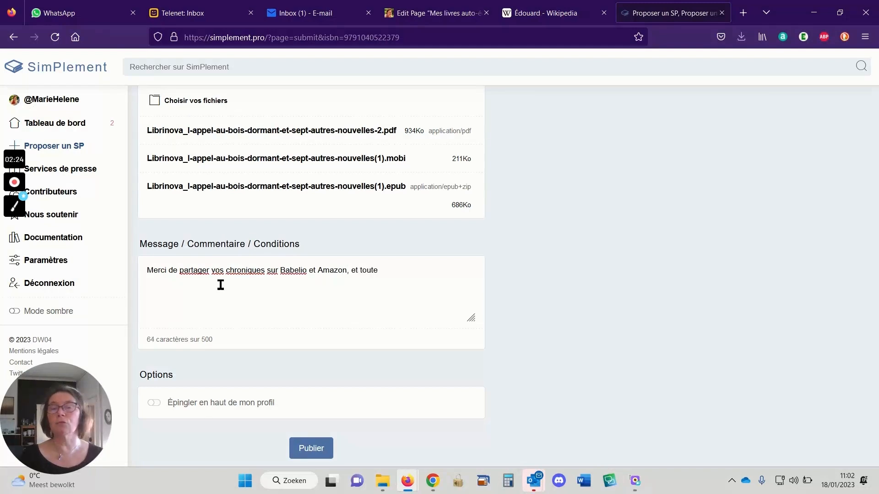
text( autre )
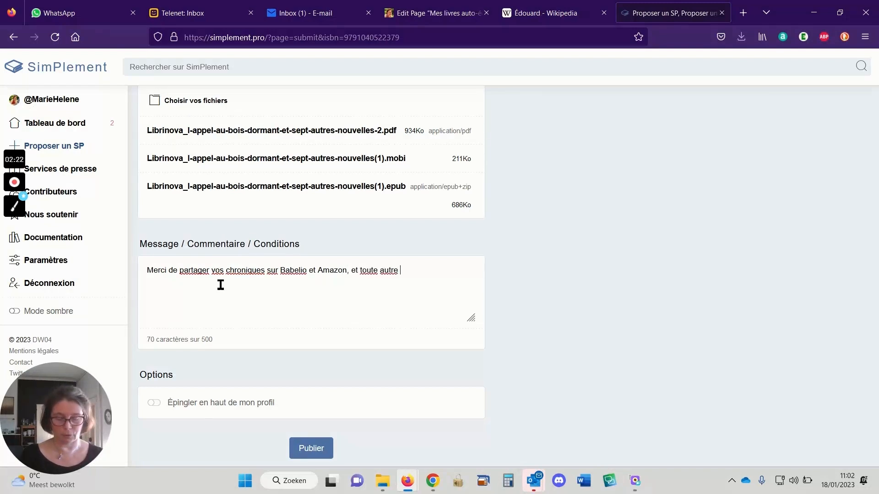
text(plateforme )
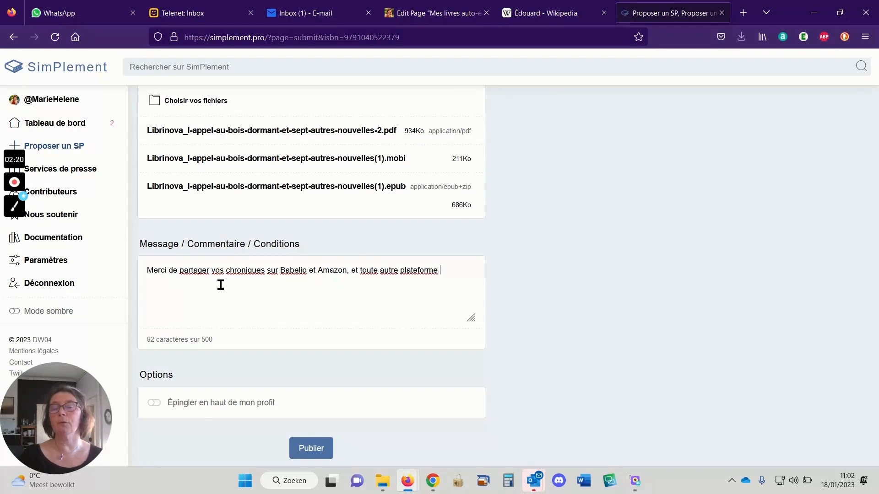
text(de votre choix.)
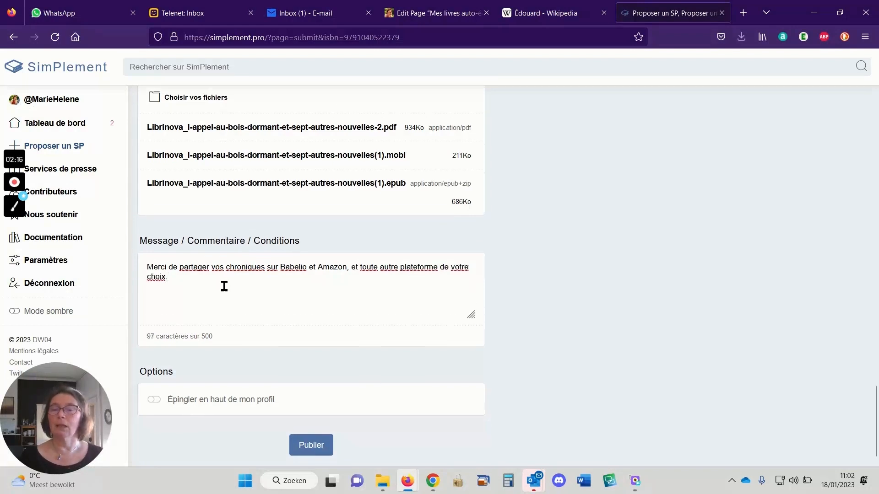
Enable pinning the press service to the top of the profile and publish it
scroll(225, 320, down, 1)
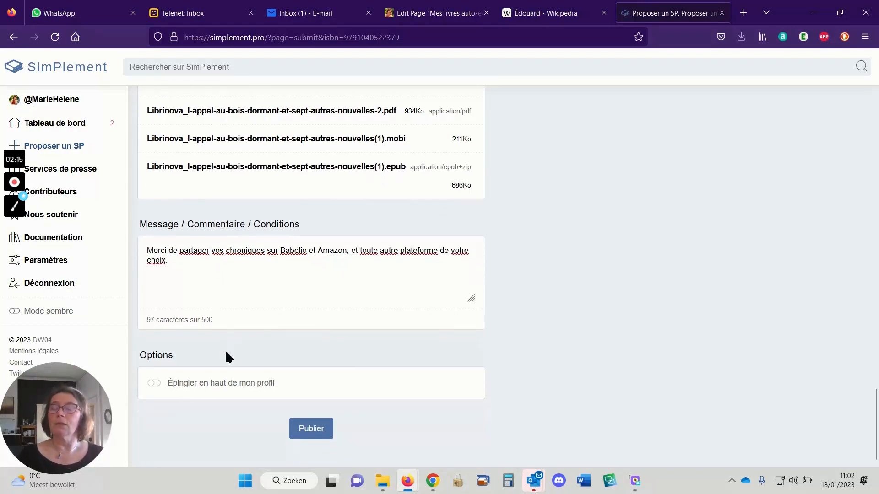
click(160, 390)
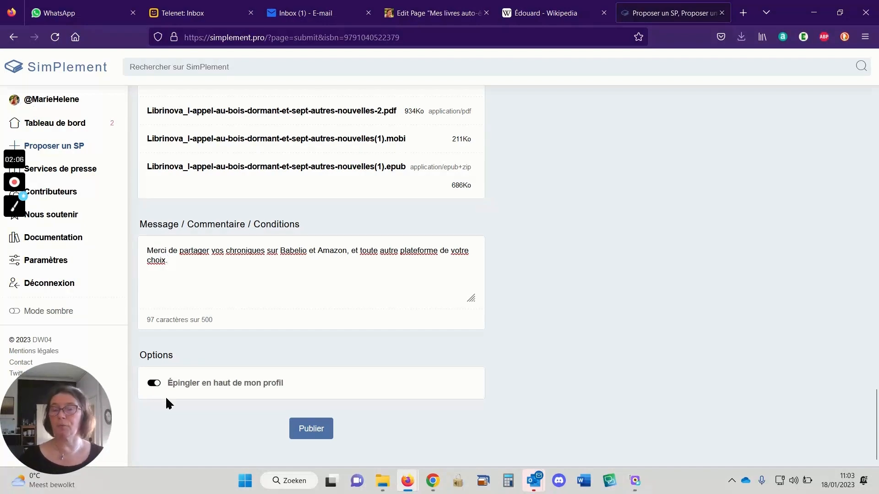
click(322, 437)
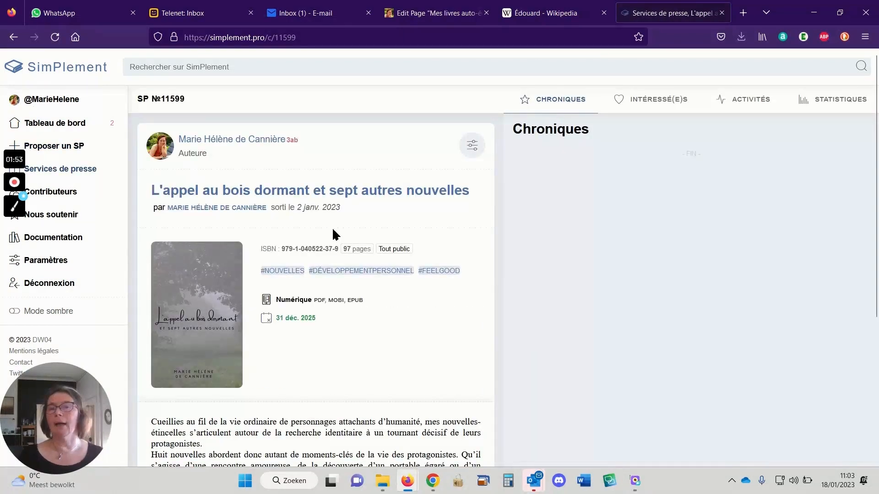
Review the published press service page, from the book details and summary down to the message and sharing options
scroll(396, 287, down, 4)
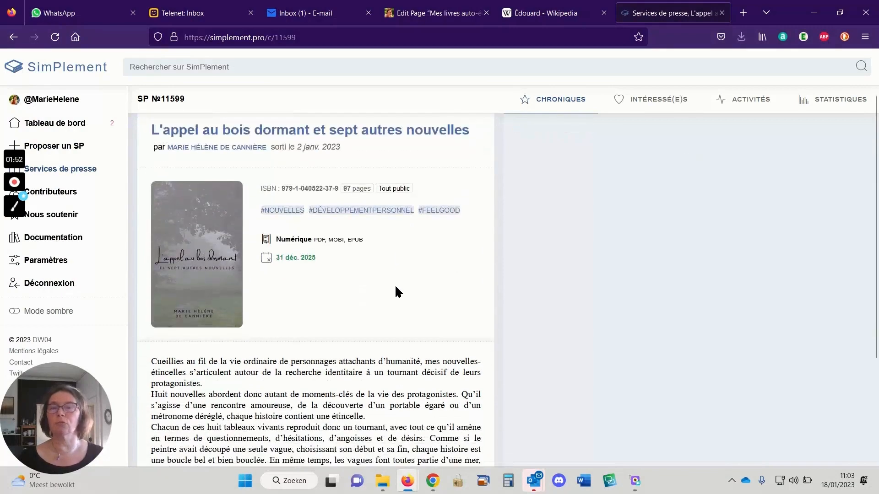
scroll(404, 296, down, 1)
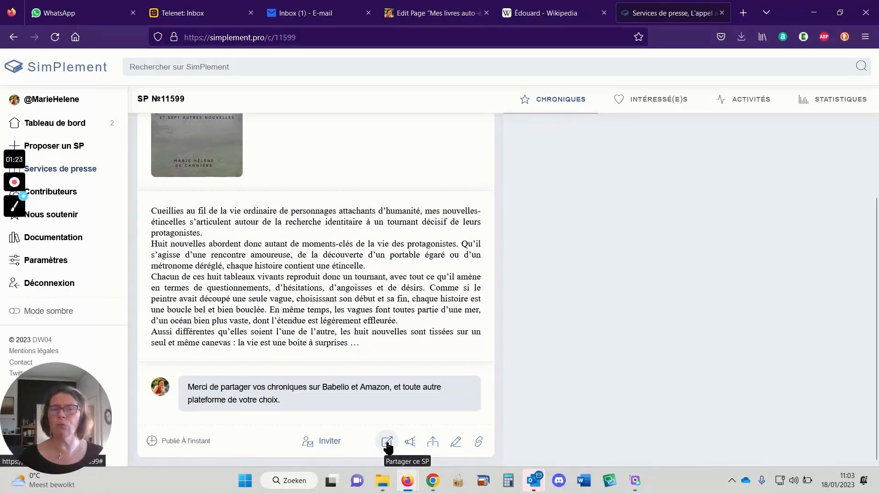
scroll(323, 316, up, 5)
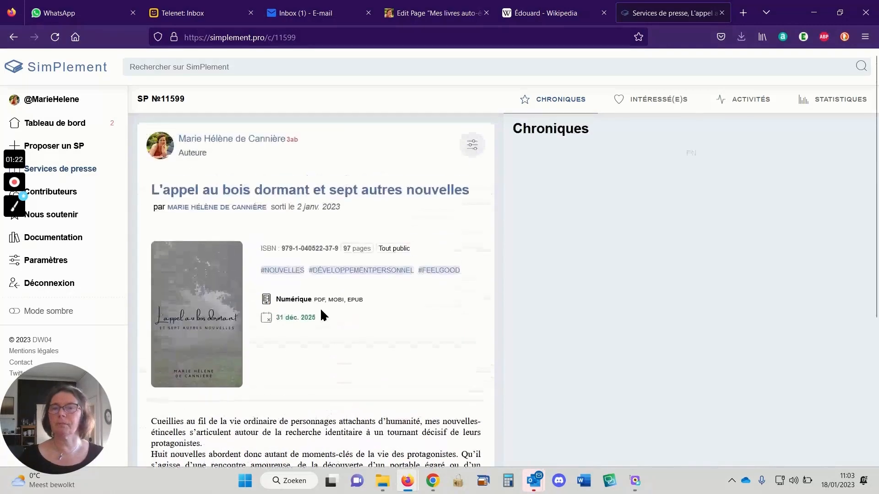
Open the author's profile from the press service page and look through the listed press services
click(242, 142)
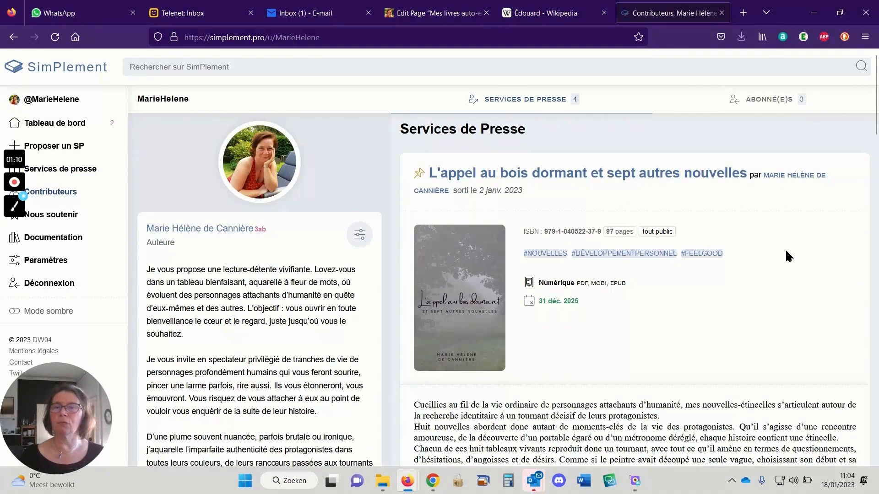
scroll(786, 252, down, 6)
scroll(786, 256, down, 10)
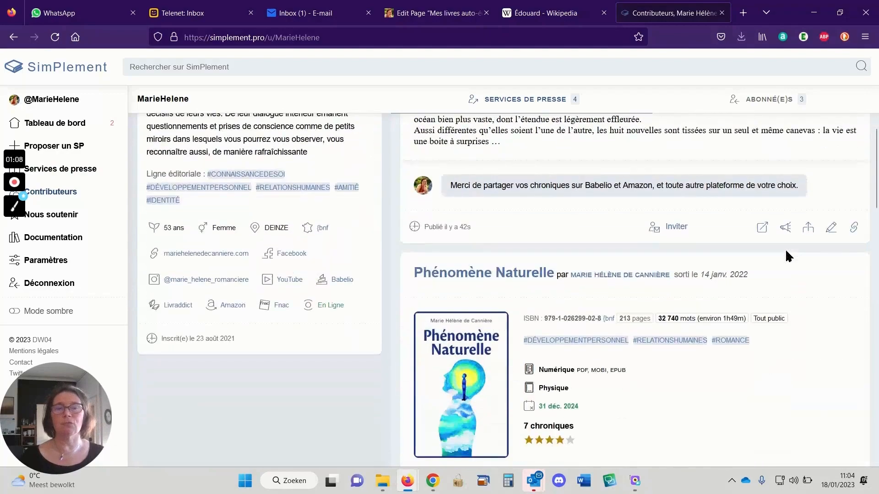
scroll(792, 259, down, 10)
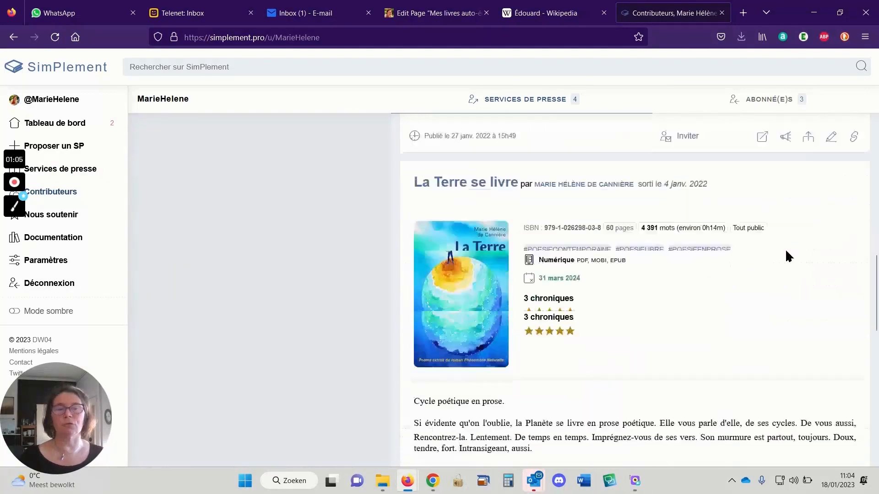
scroll(788, 256, down, 4)
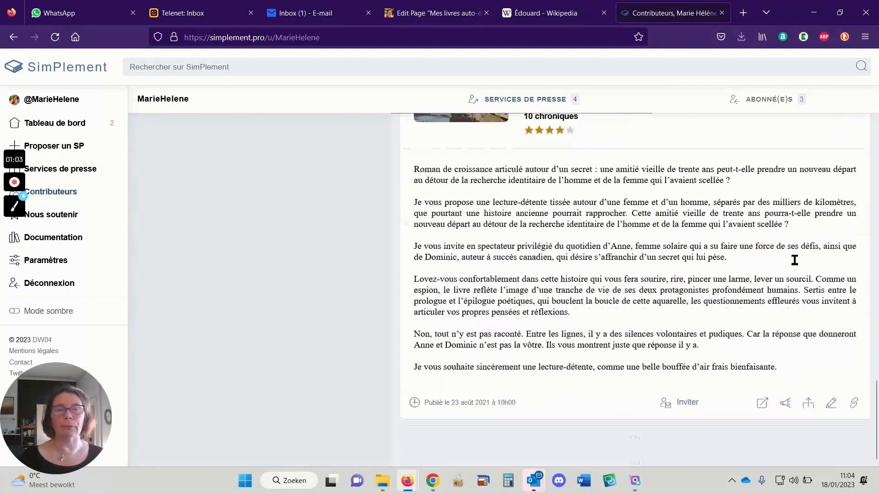
scroll(785, 255, up, 15)
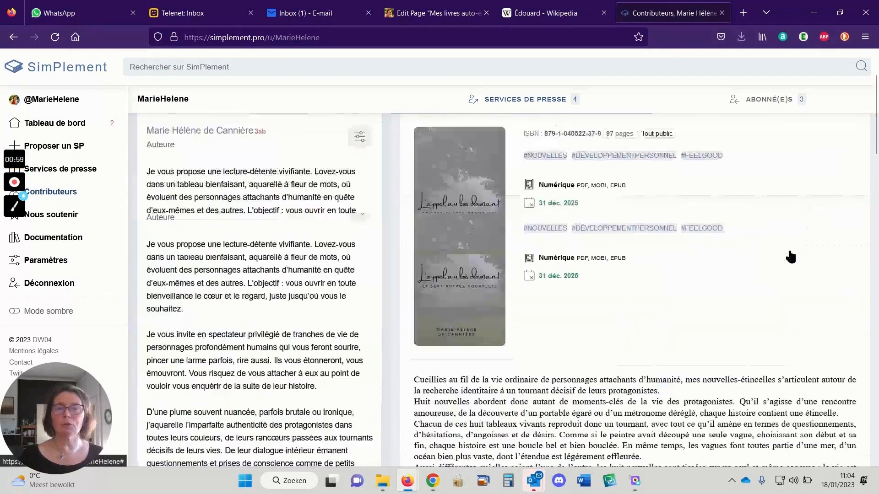
scroll(789, 257, up, 2)
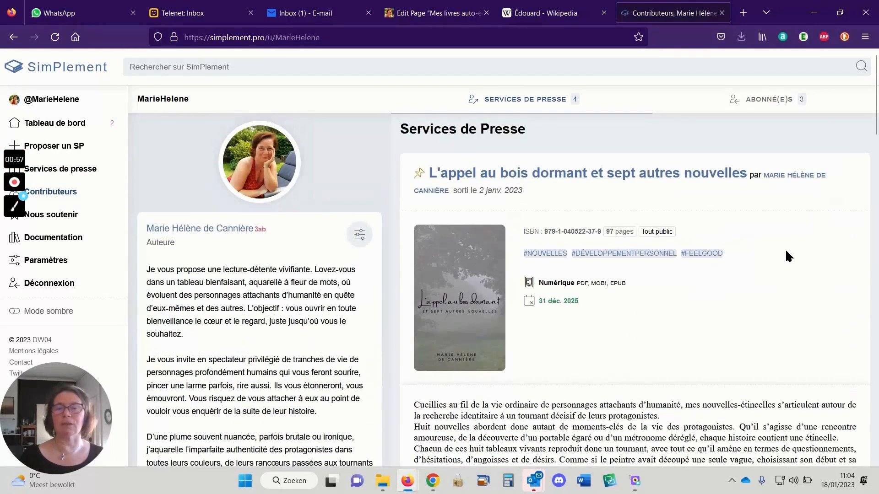
mouse_move(22, 188)
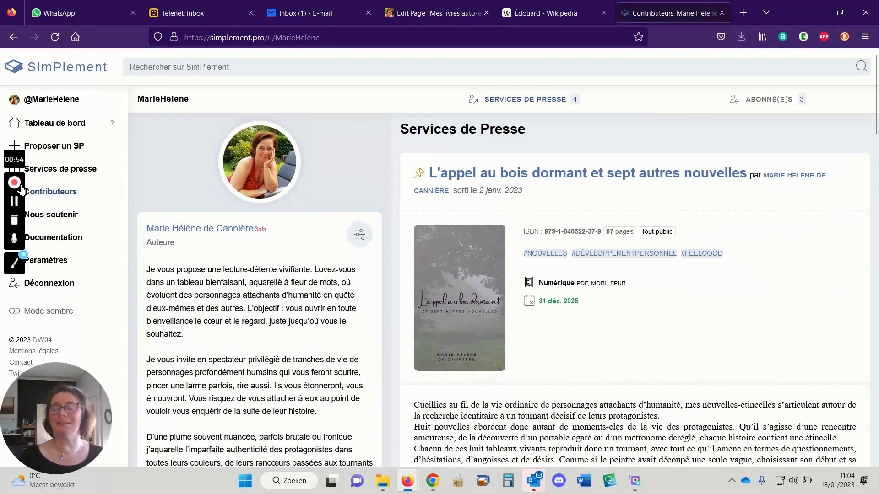